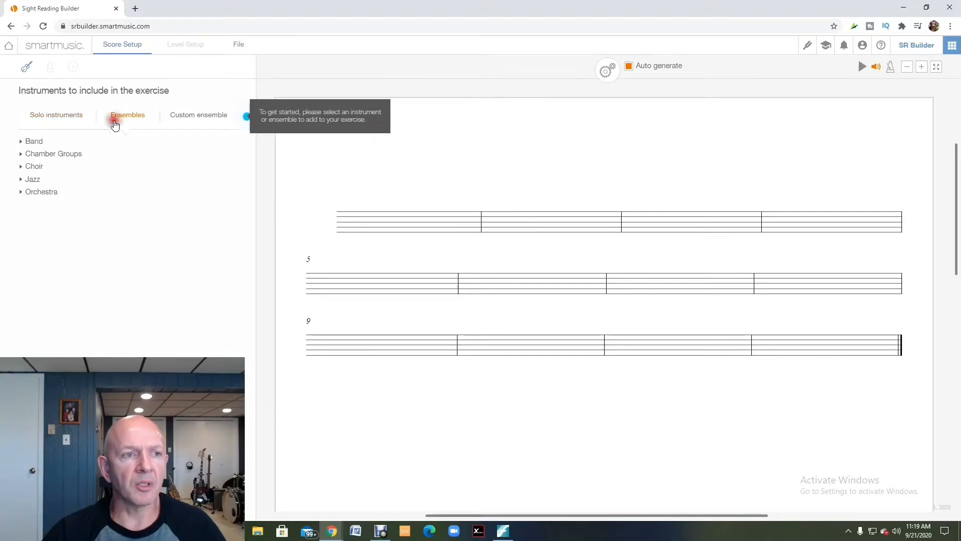
- Choose the Beginning Band ensemble from the band ensembles as the instruments for the exercise
click(22, 143)
click(22, 142)
click(43, 153)
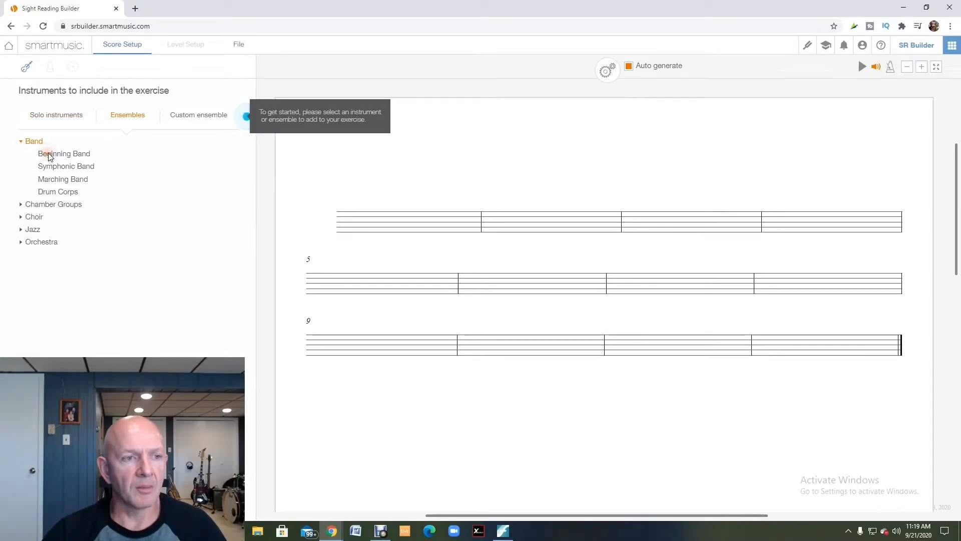
click(103, 158)
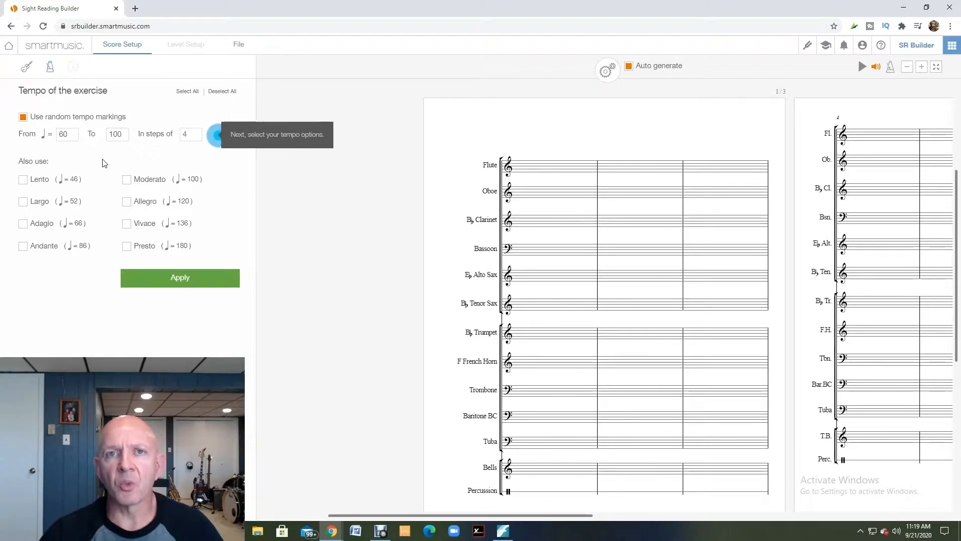
click(23, 118)
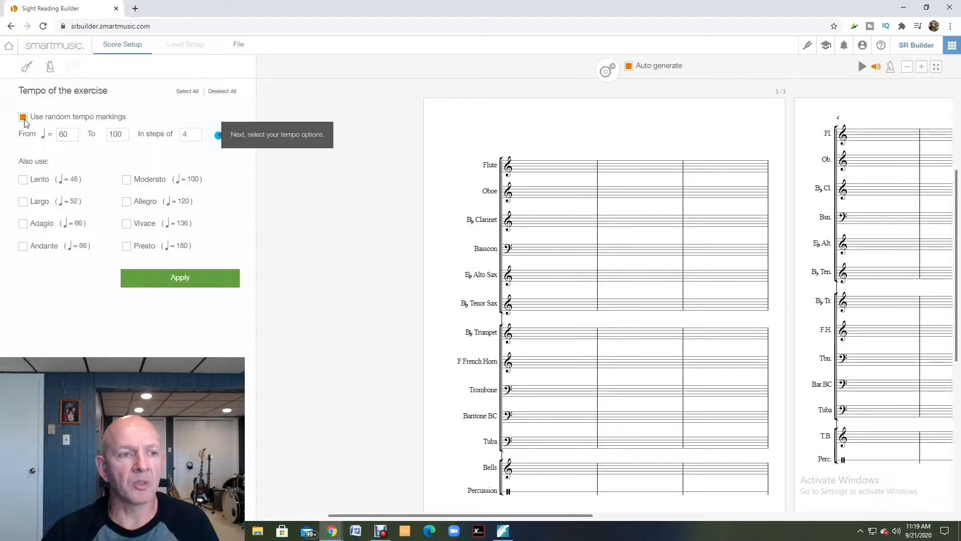
click(23, 179)
click(22, 223)
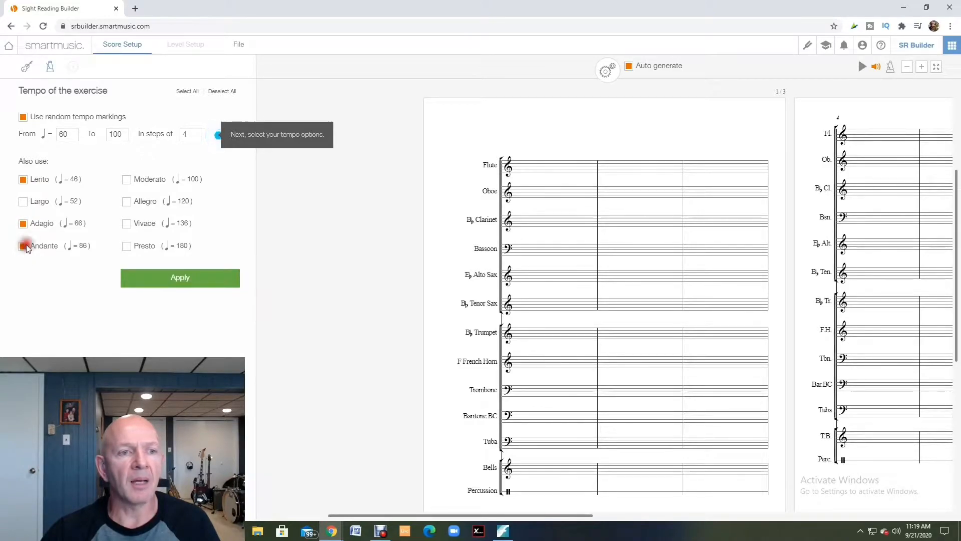
click(127, 180)
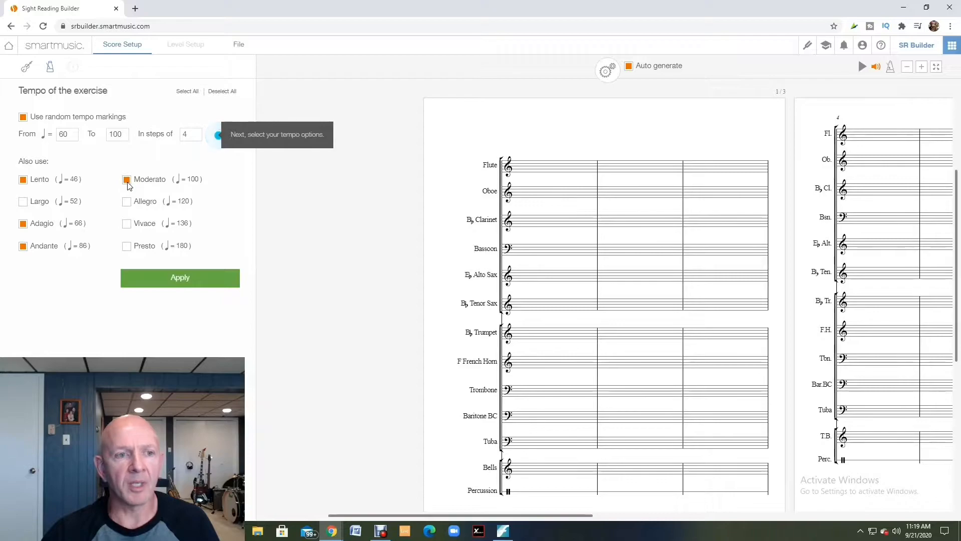
click(22, 245)
click(24, 224)
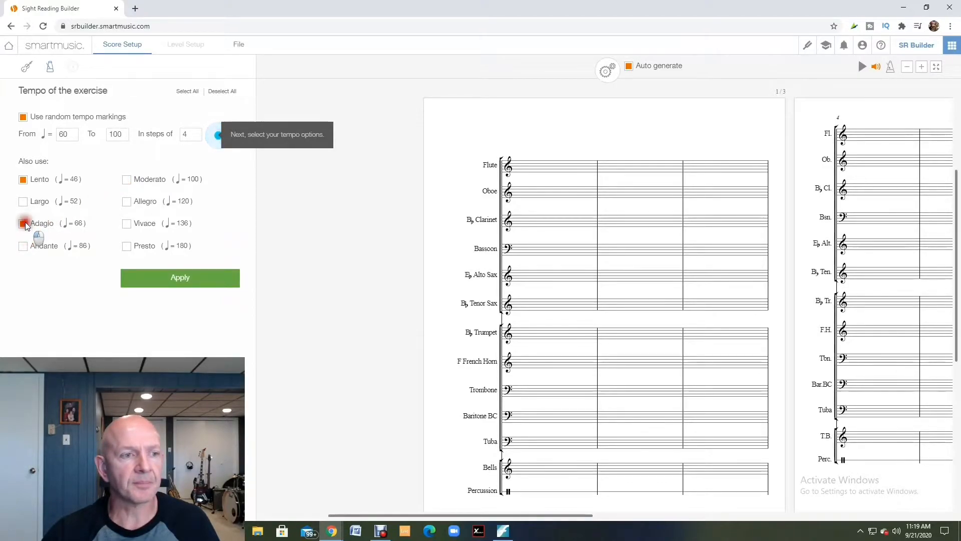
- Turn off random tempo markings, include Largo, Andante and Moderato, and apply the tempo options
click(23, 117)
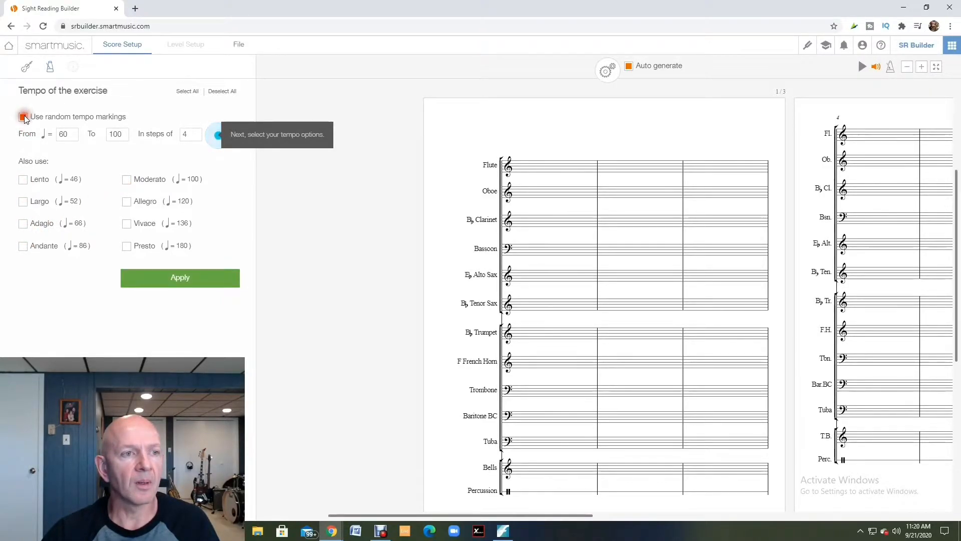
click(23, 245)
click(32, 203)
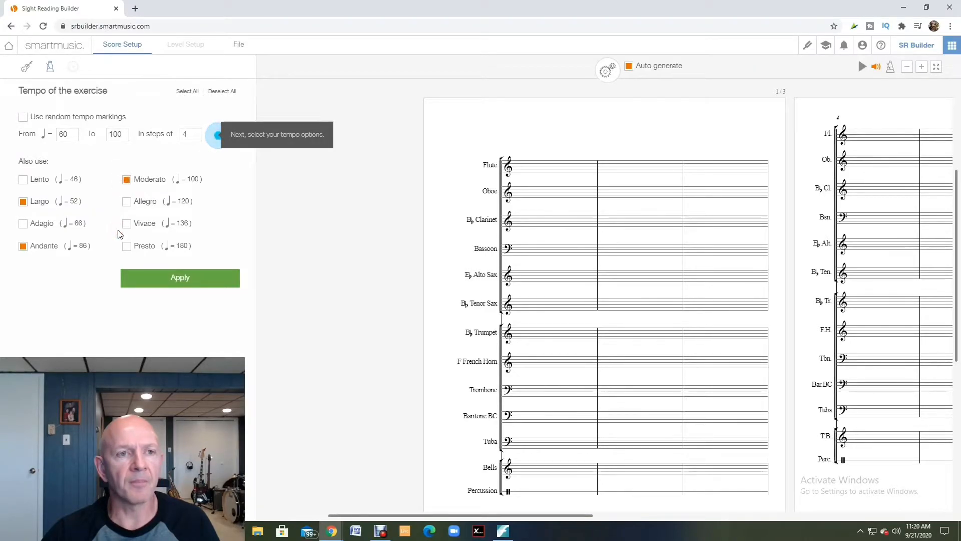
click(170, 279)
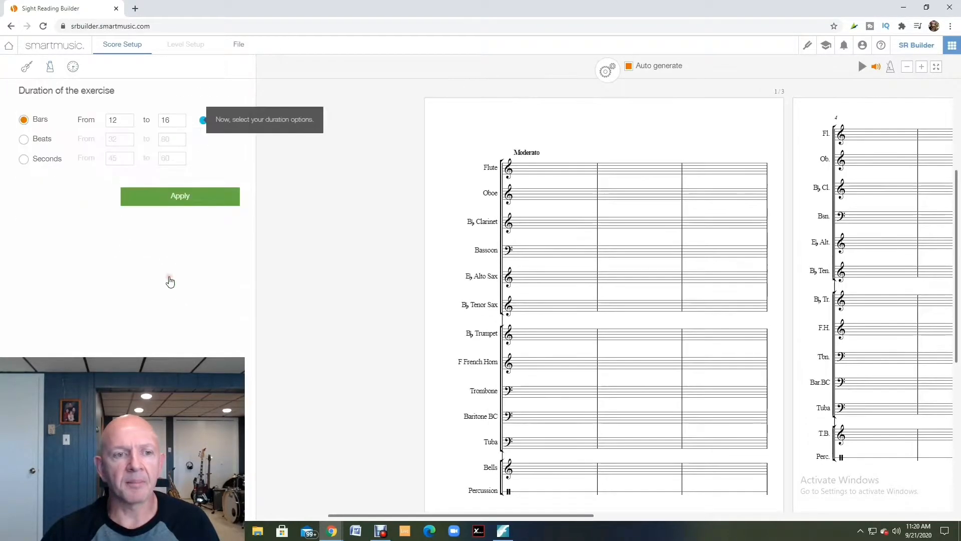
- Set the exercise duration to between 4 and 8 bars and apply it
click(182, 259)
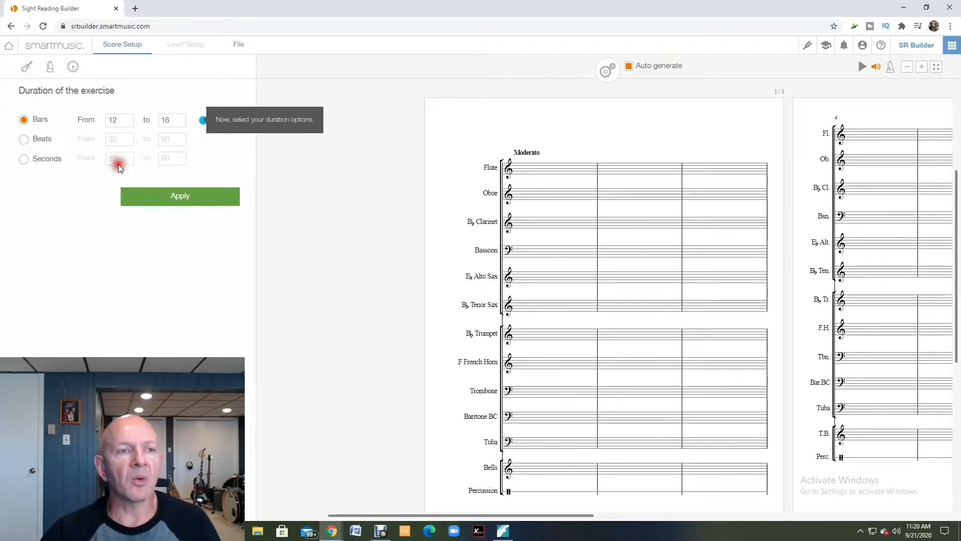
click(121, 121)
key(BackSpace)
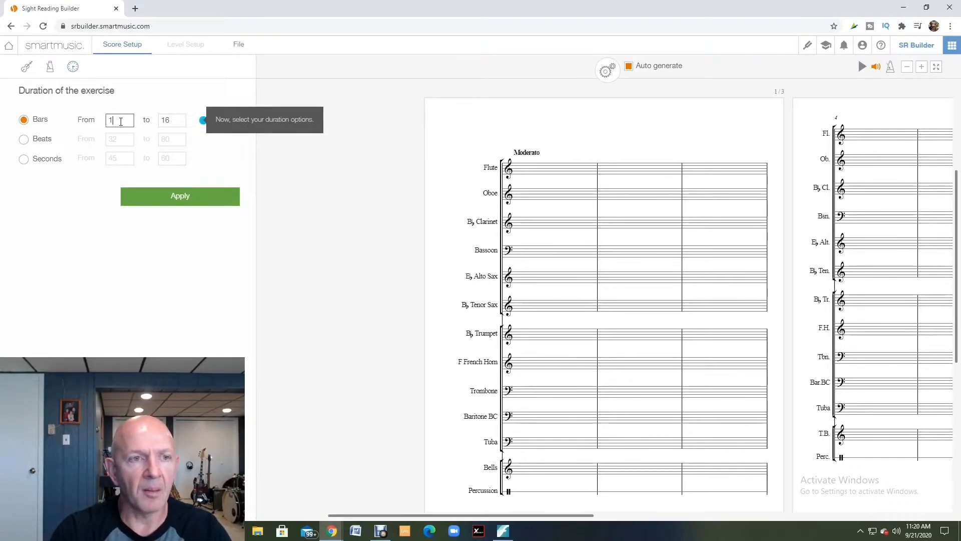
text(4)
key(Tab)
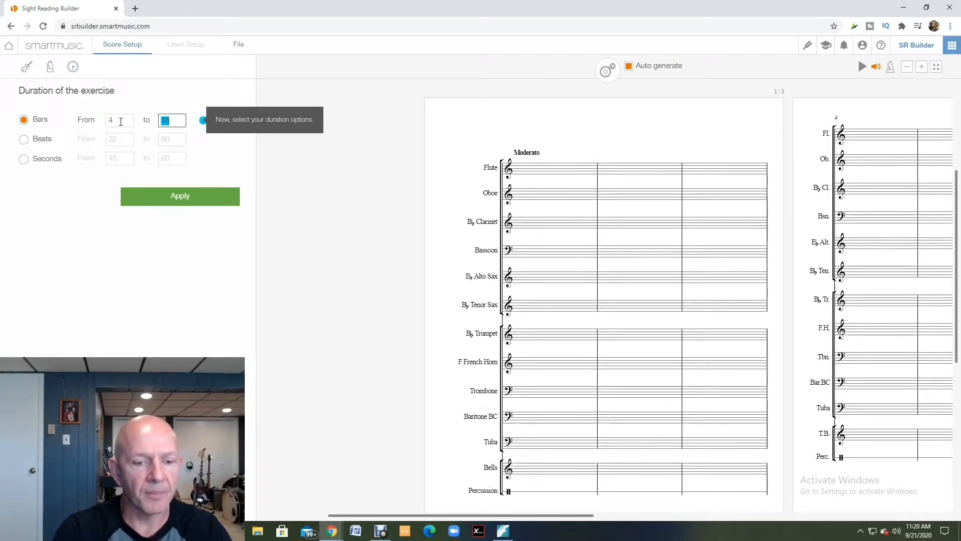
text(8)
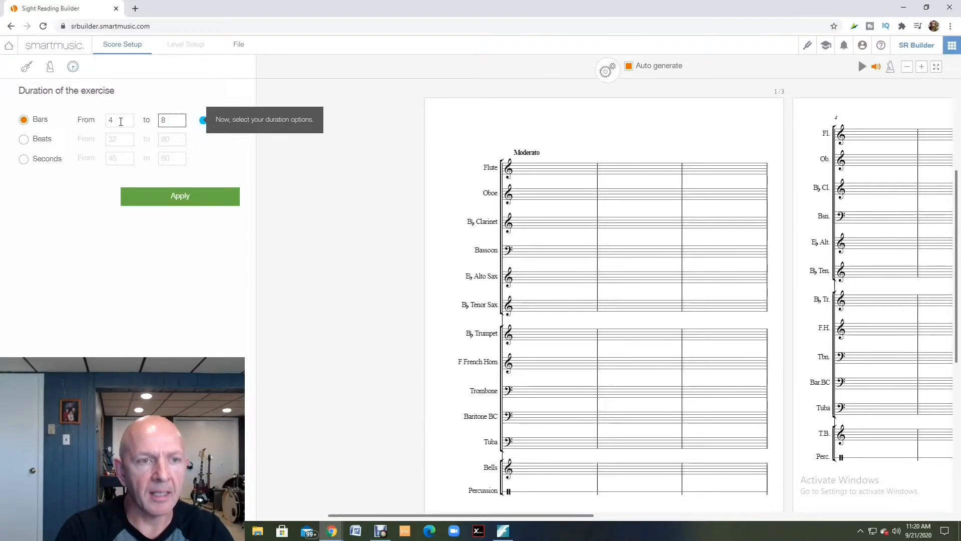
click(175, 200)
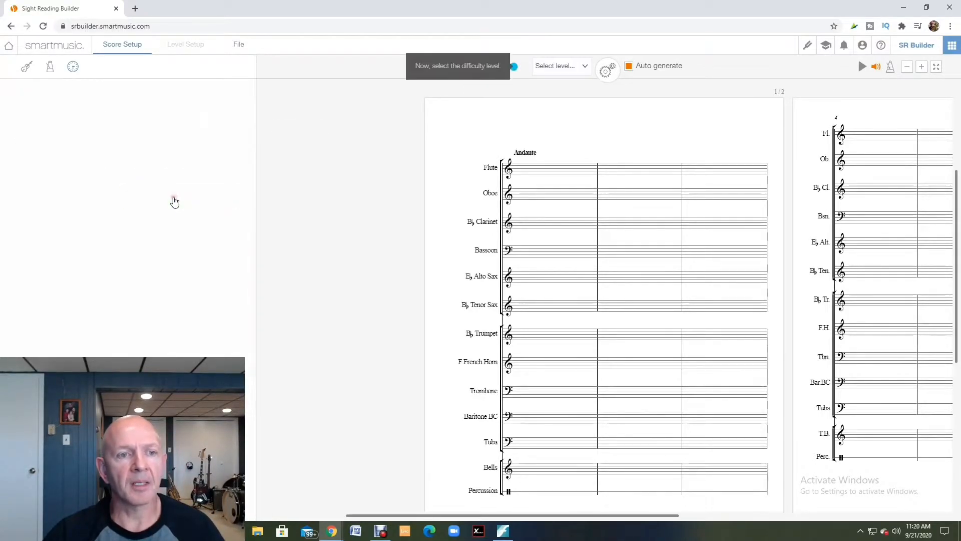
- Set the exercise's difficulty to Level 1 to generate the music
click(189, 180)
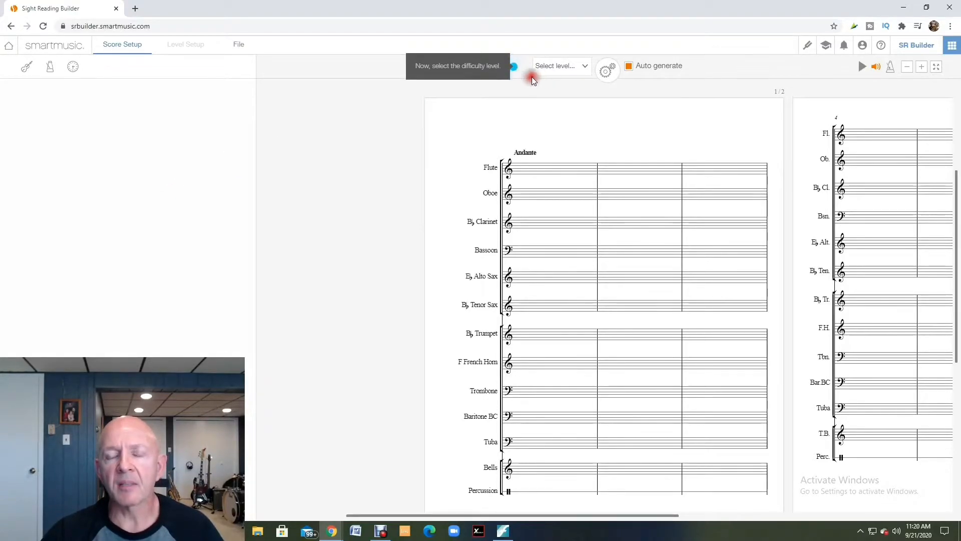
click(584, 69)
click(584, 68)
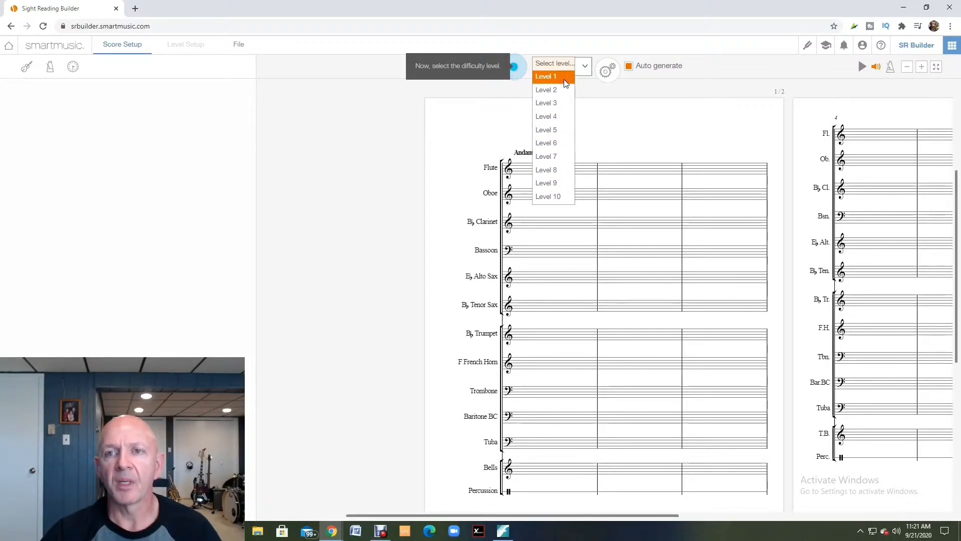
click(547, 76)
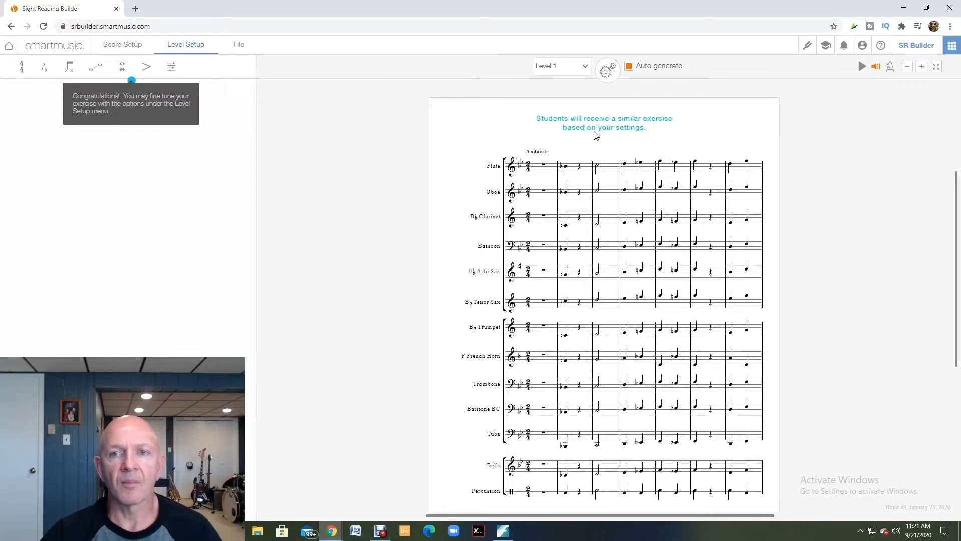
click(339, 156)
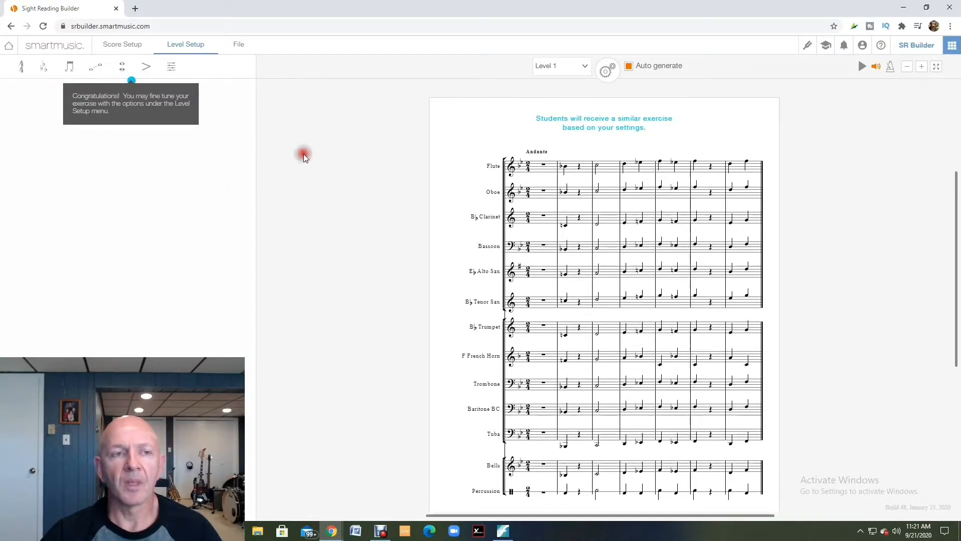
- Review the level's time signatures with their advanced options and the possible concert key signatures
click(22, 70)
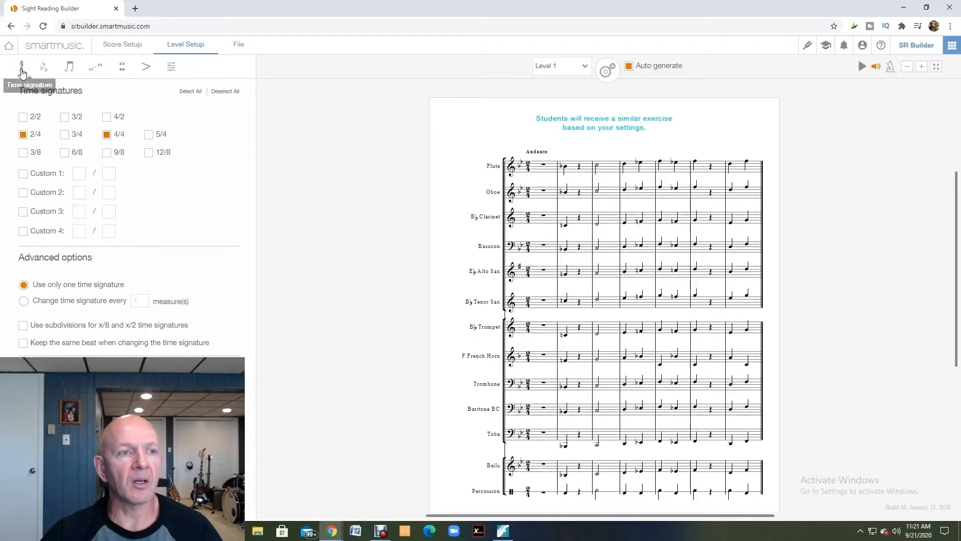
click(31, 117)
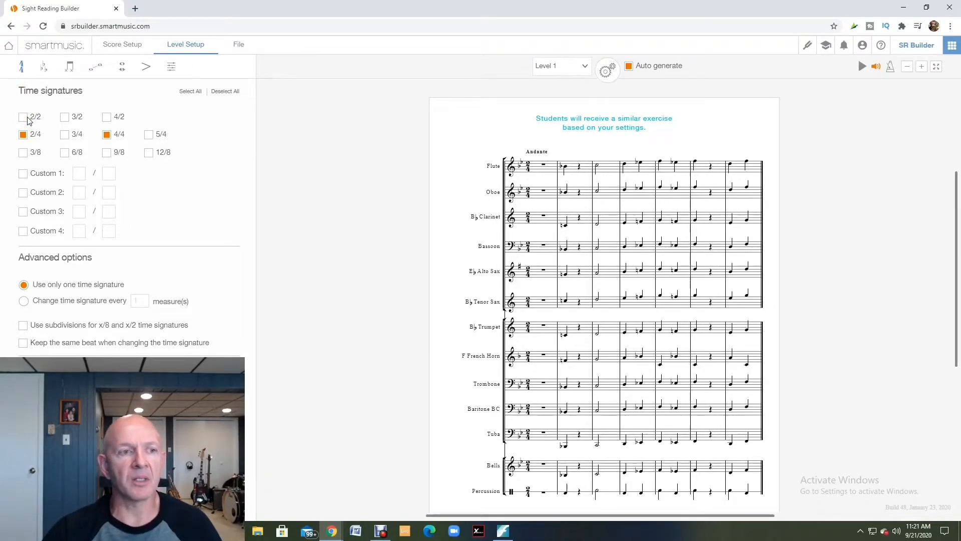
click(29, 120)
click(148, 138)
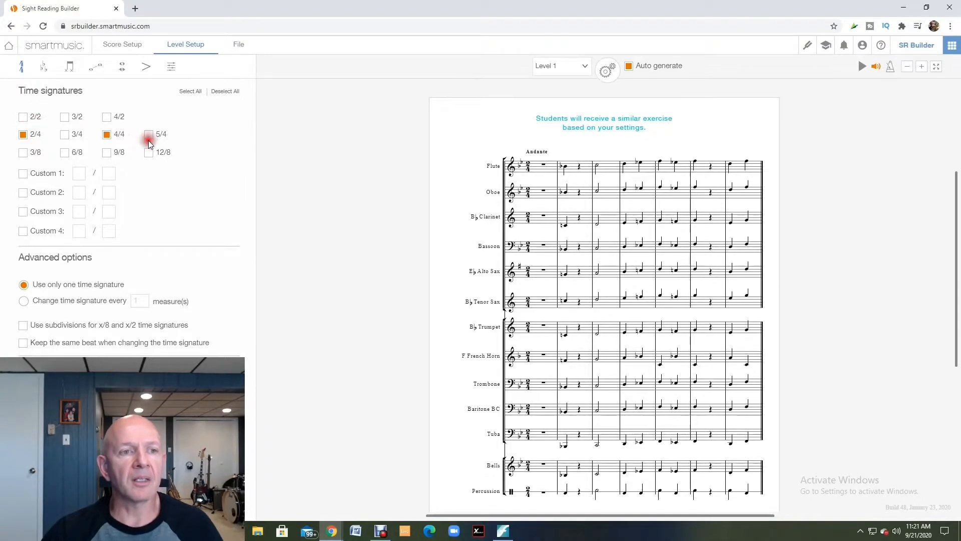
click(149, 142)
click(101, 127)
click(56, 128)
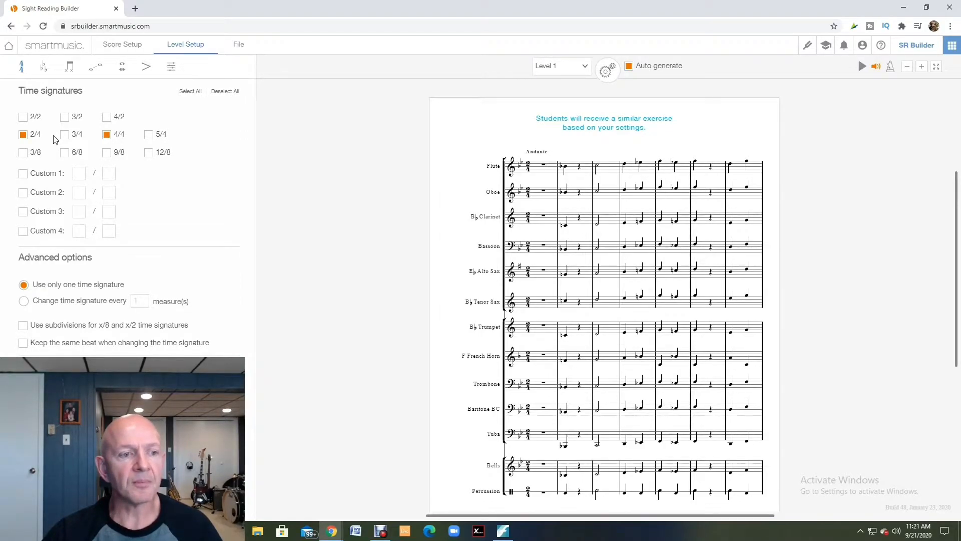
click(26, 285)
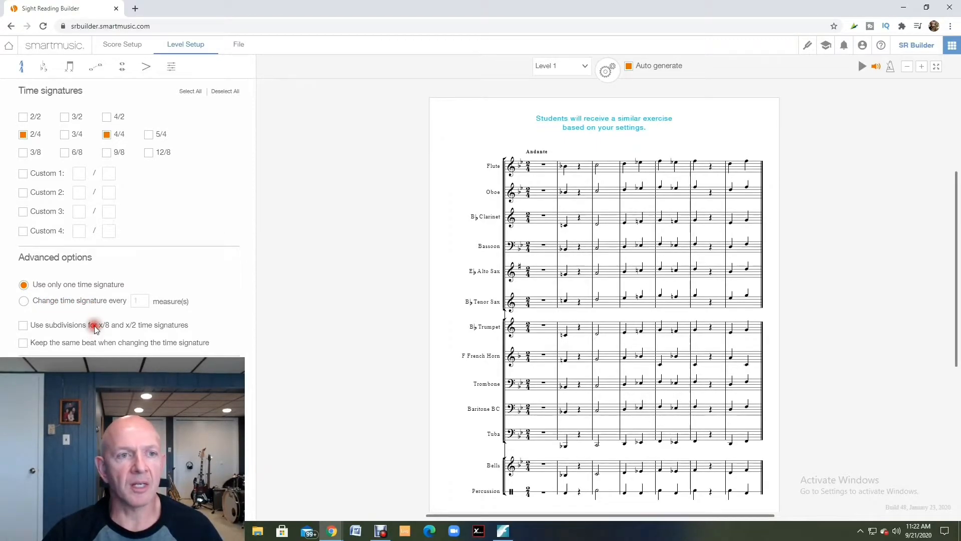
click(42, 67)
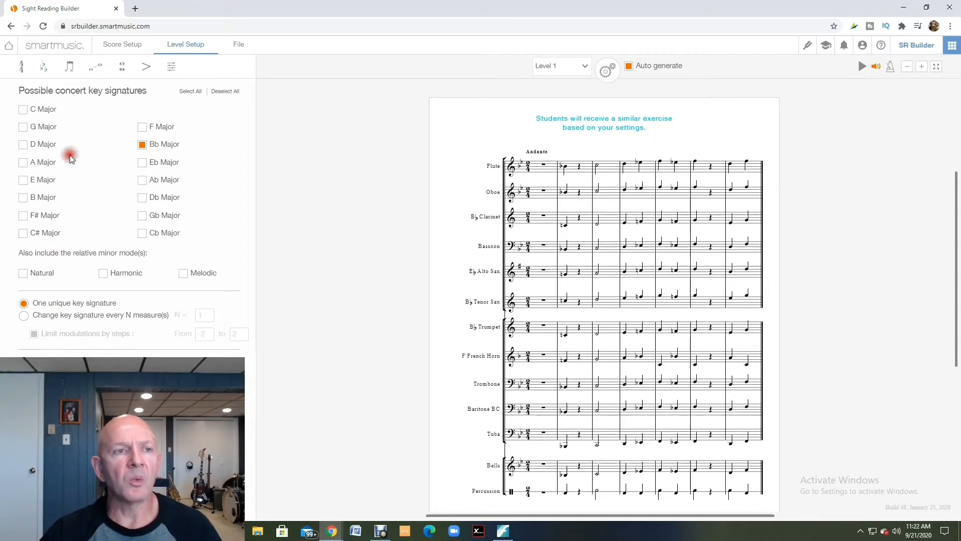
- Examine the rhythmic pattern presets included for non-percussion and percussion instruments
click(71, 70)
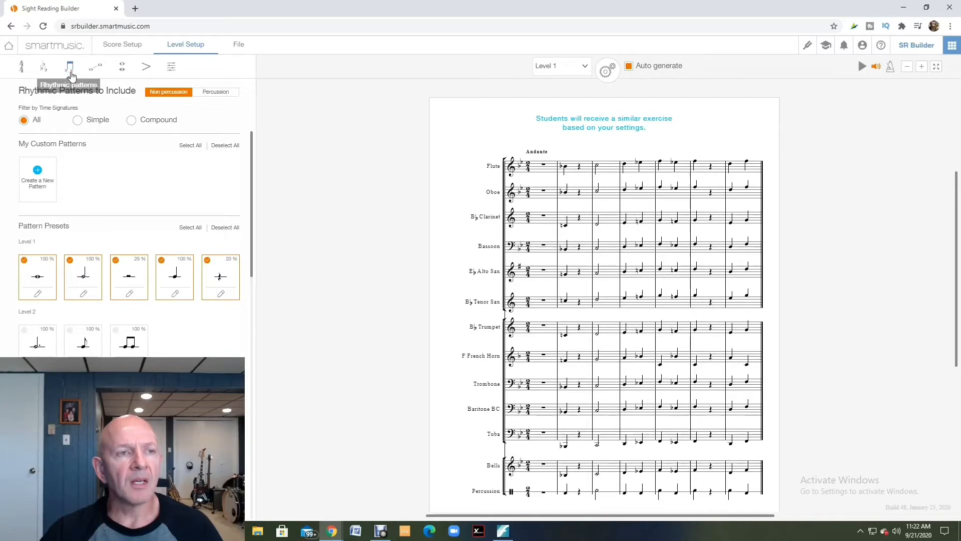
click(46, 122)
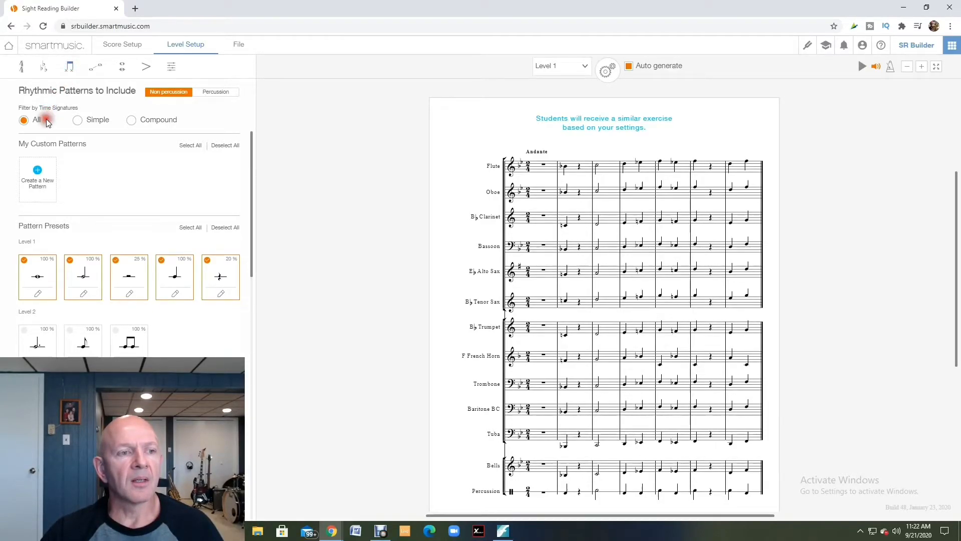
click(49, 219)
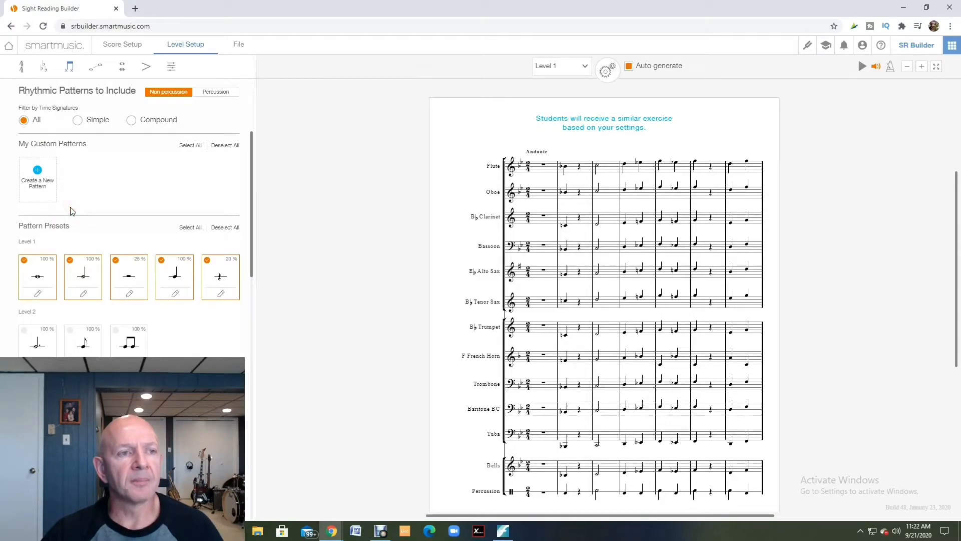
scroll(75, 214, down, 1)
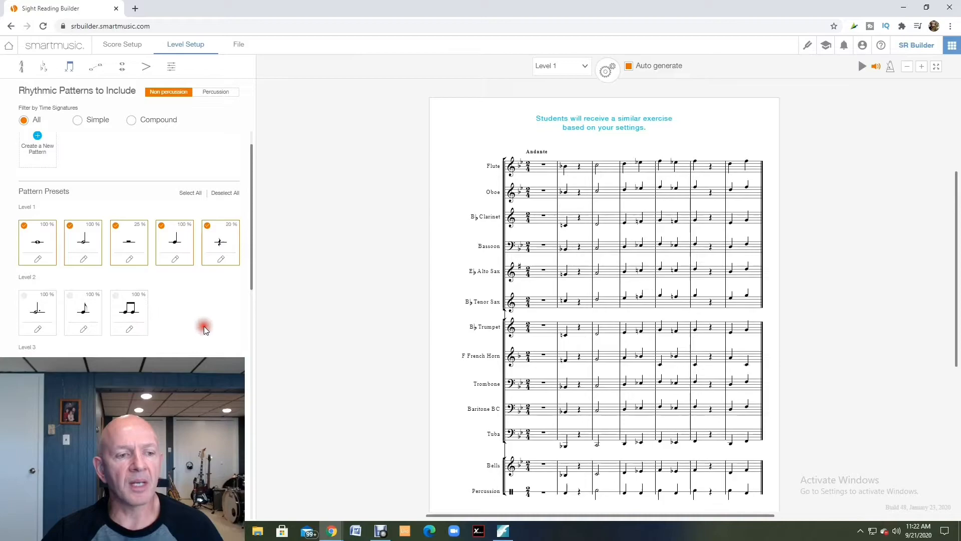
scroll(204, 328, down, 1)
scroll(203, 328, down, 2)
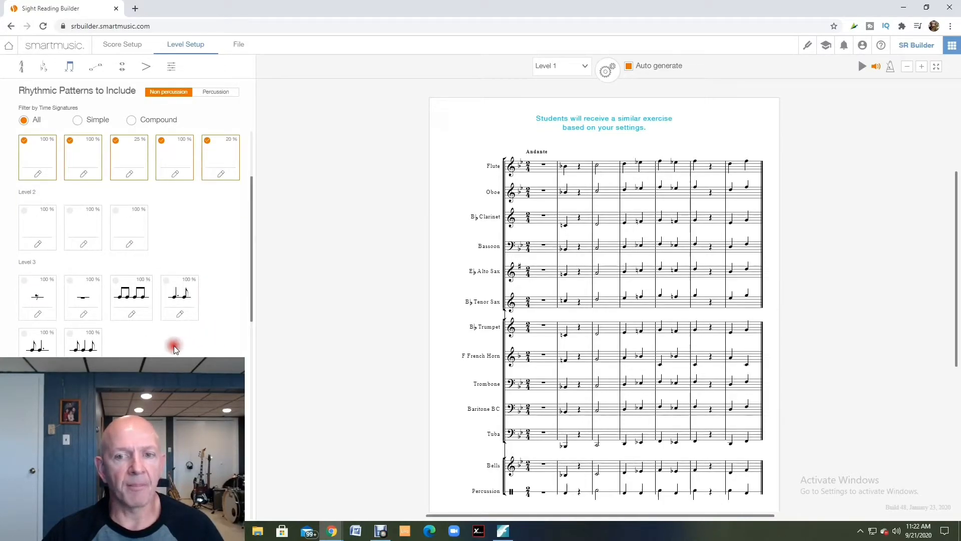
scroll(124, 336, up, 3)
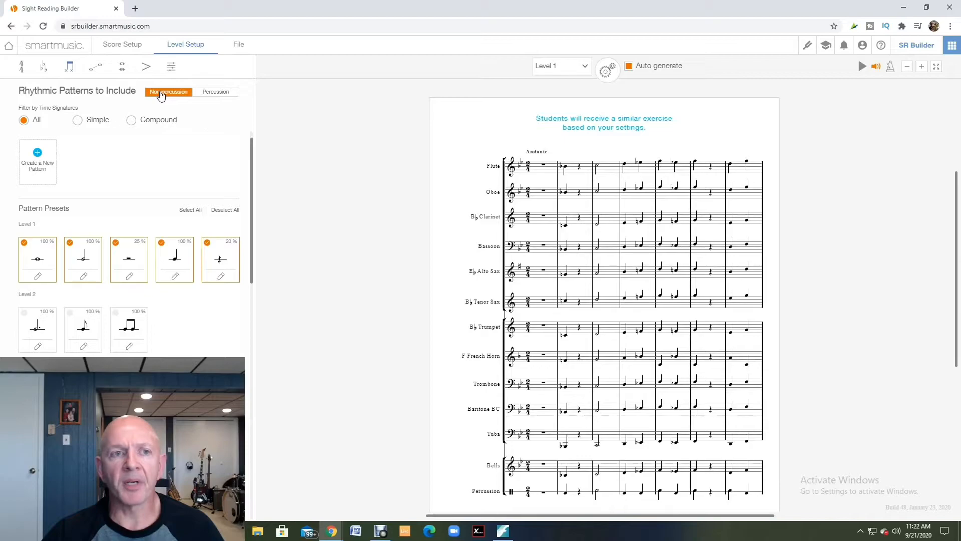
click(208, 97)
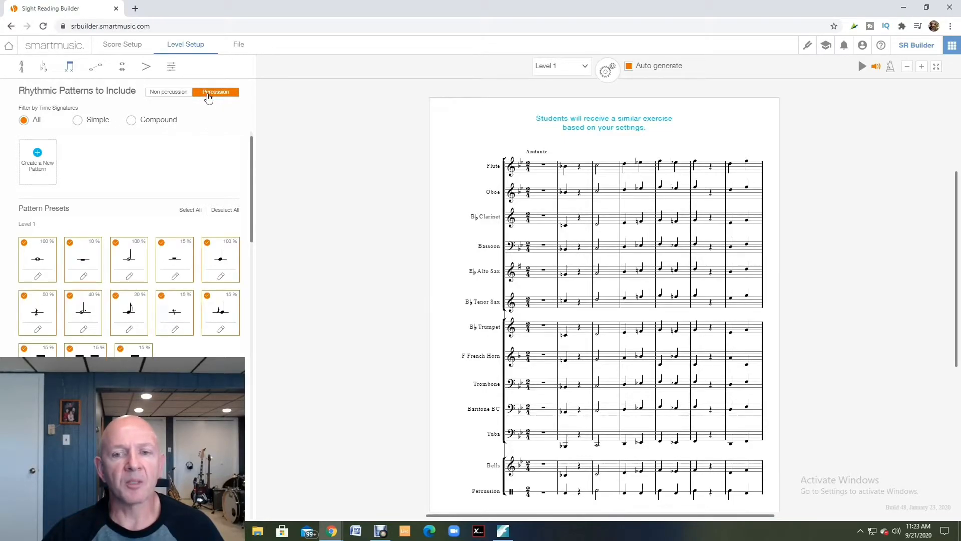
click(173, 94)
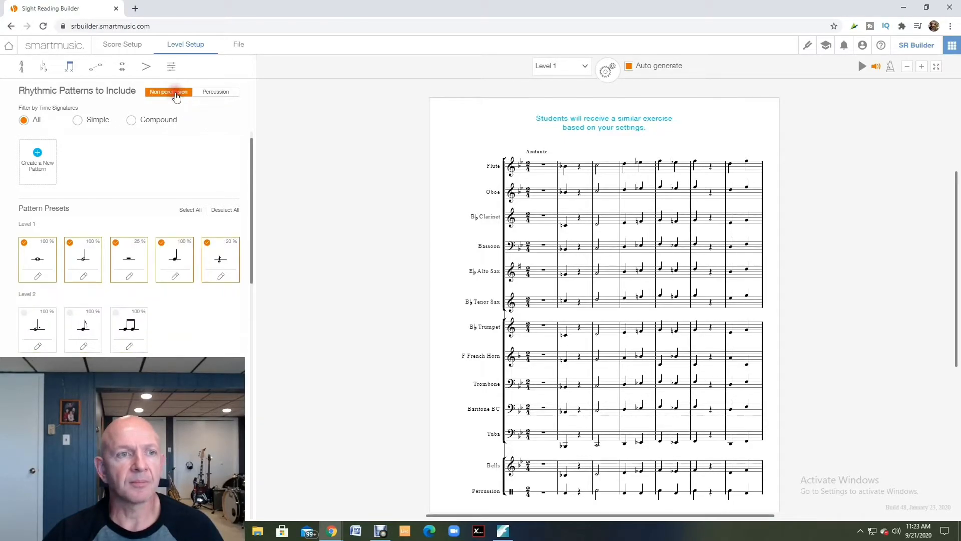
- In the pitch options, set the ratio of repeated pitches to 35 % and the ratio of accidentals to 0 %
click(95, 71)
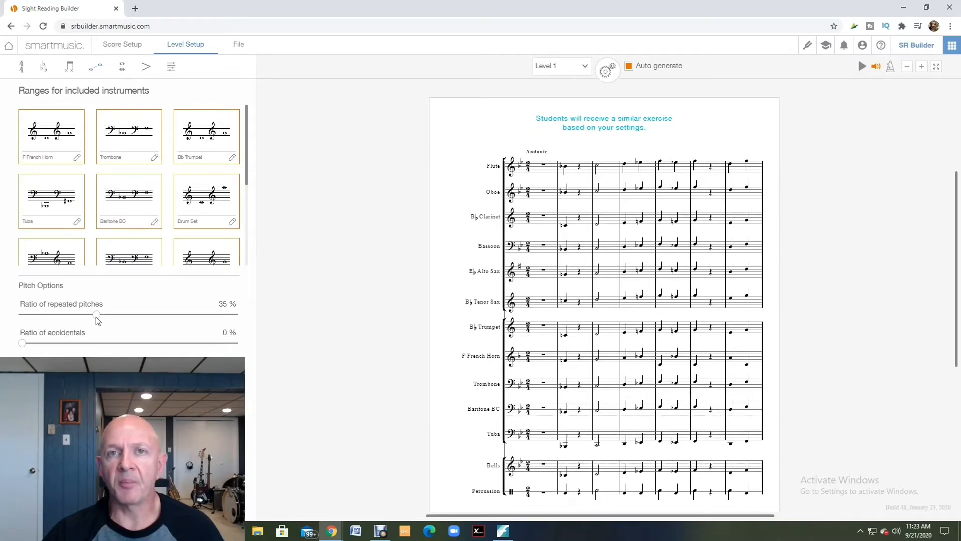
mouse_move(97, 316)
mouse_down()
mouse_move(160, 319)
mouse_move(96, 315)
mouse_up()
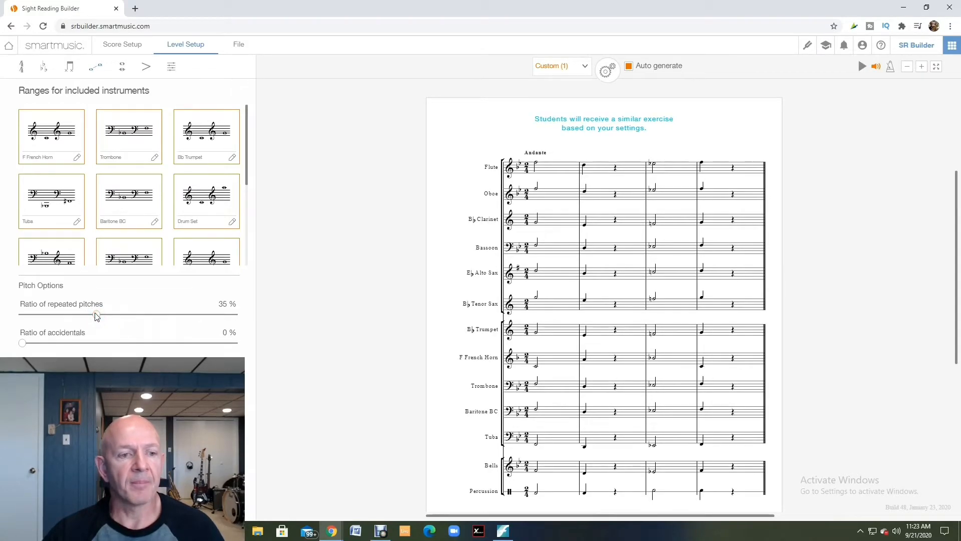
click(22, 344)
mouse_move(25, 346)
mouse_down()
mouse_move(147, 346)
mouse_move(22, 346)
mouse_up()
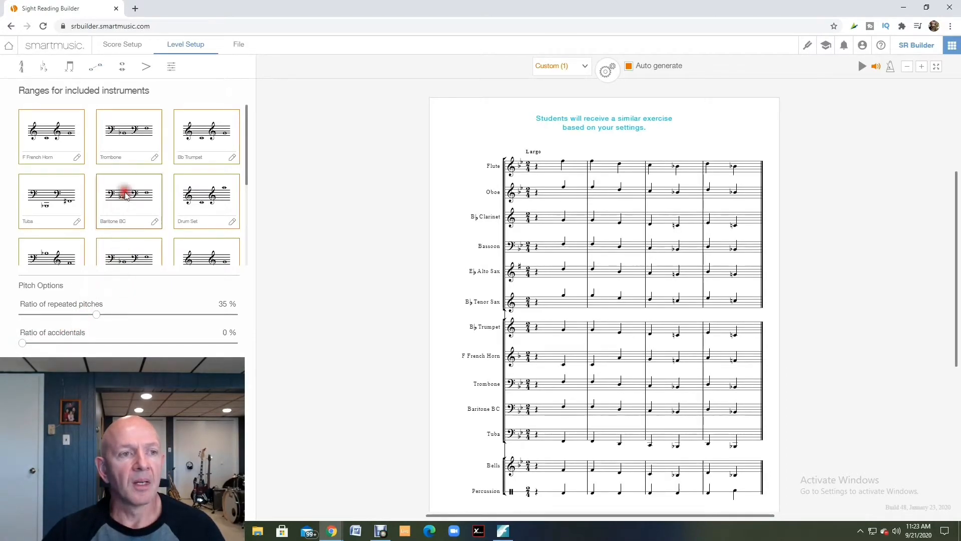
- Review the trombone's pitch range with its included notes, and the level's interval options
click(155, 158)
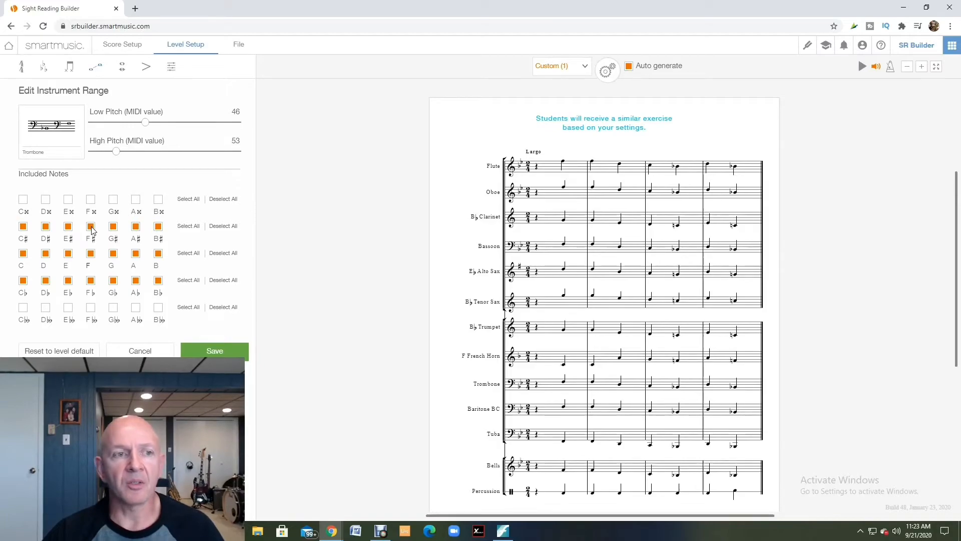
click(122, 67)
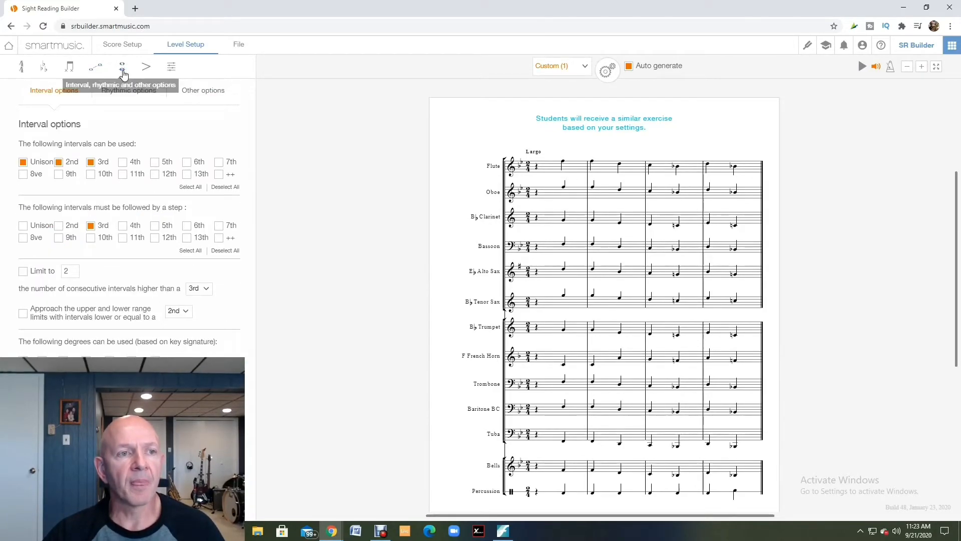
click(124, 70)
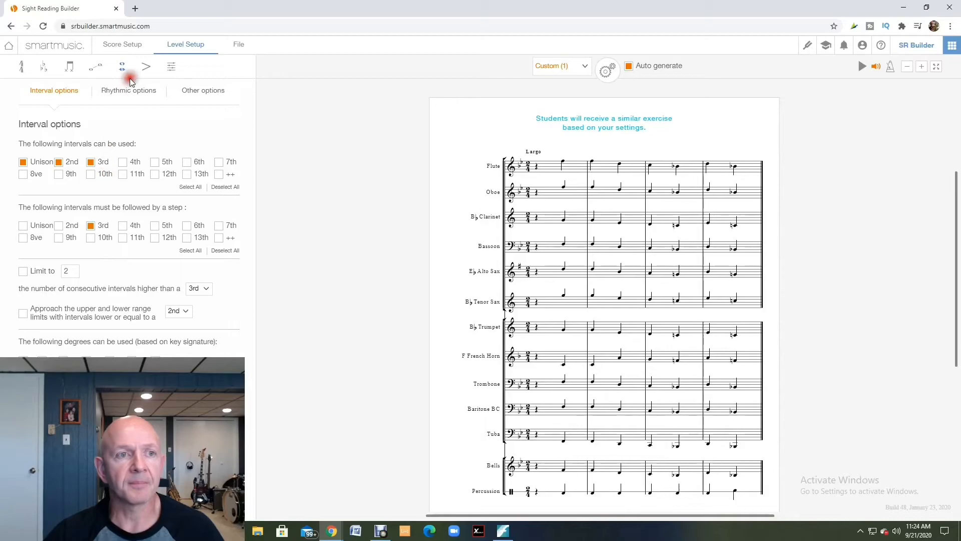
- Review the level's articulation and slur settings and the melodic musicality options
click(146, 68)
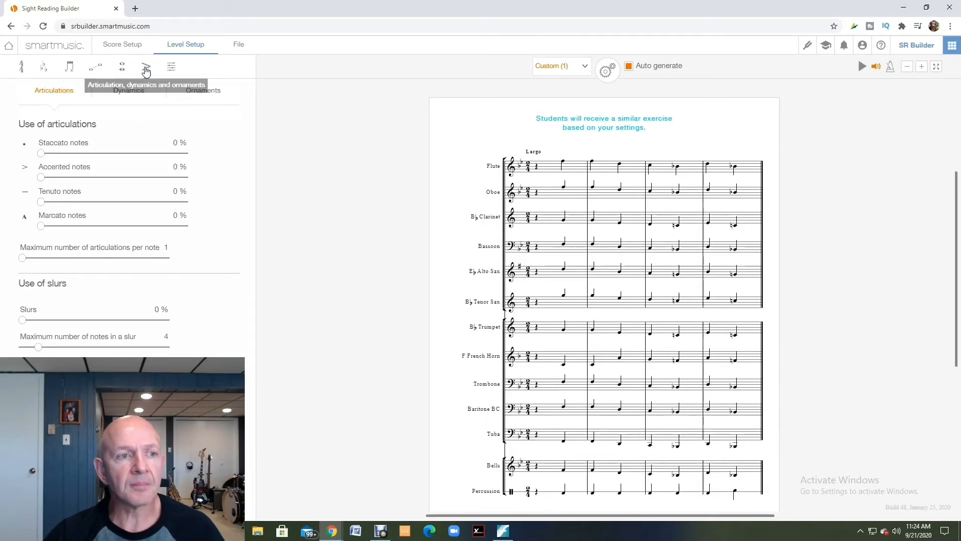
click(129, 119)
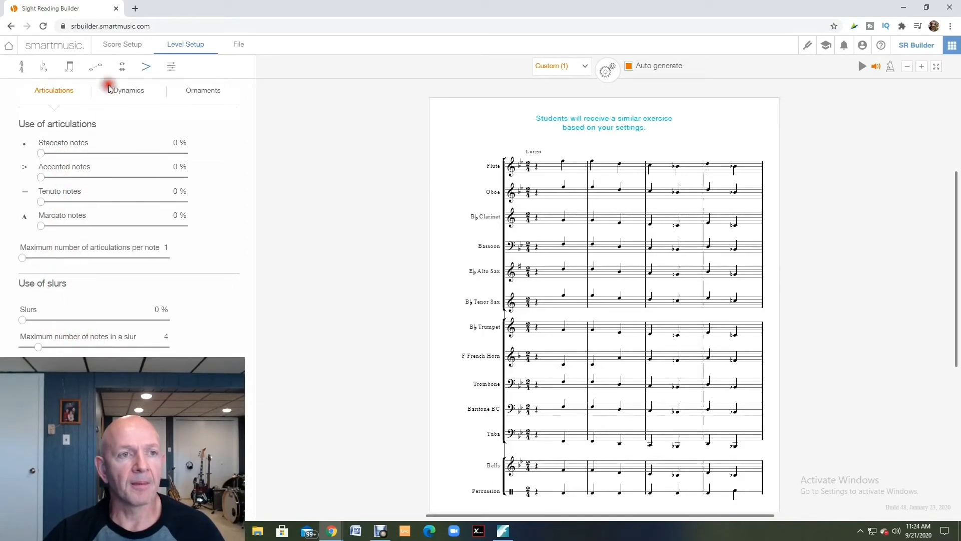
click(170, 68)
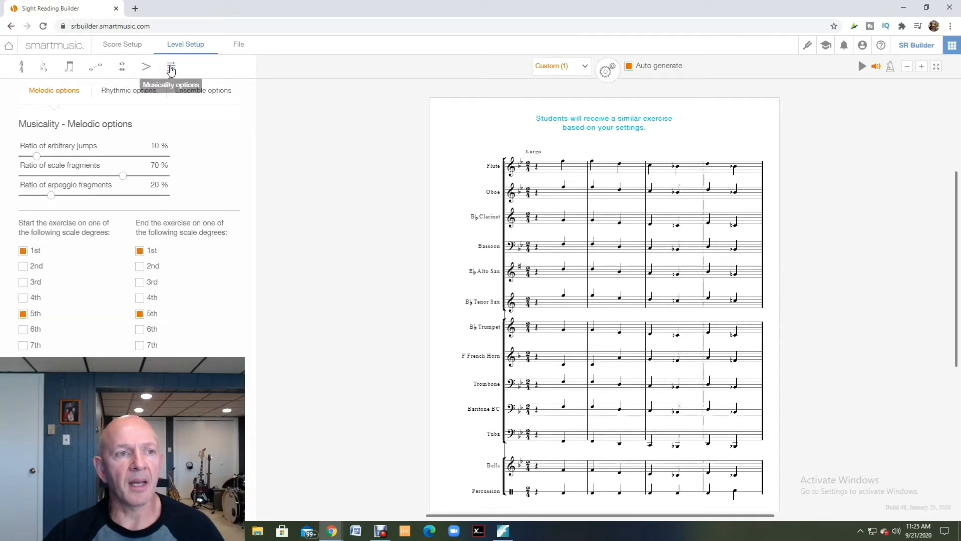
click(62, 101)
click(73, 124)
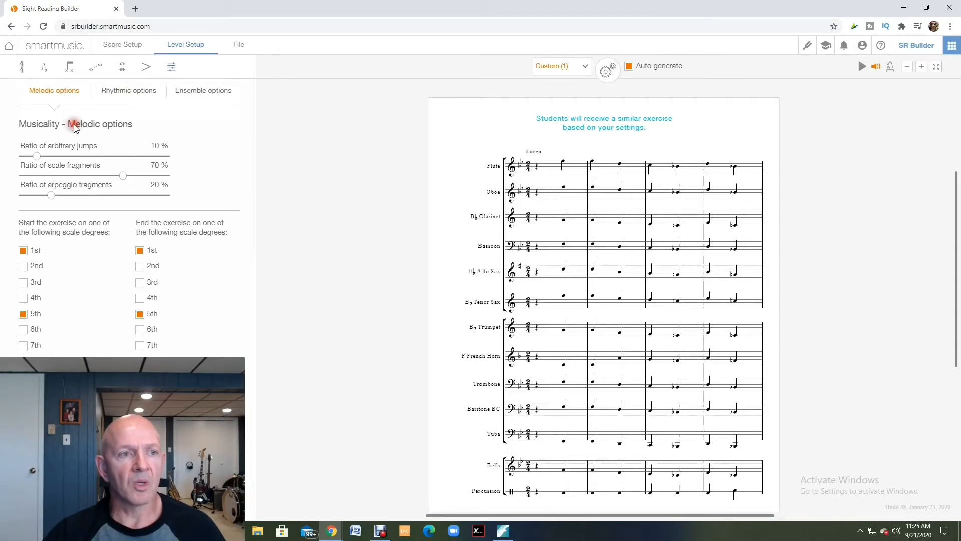
click(77, 124)
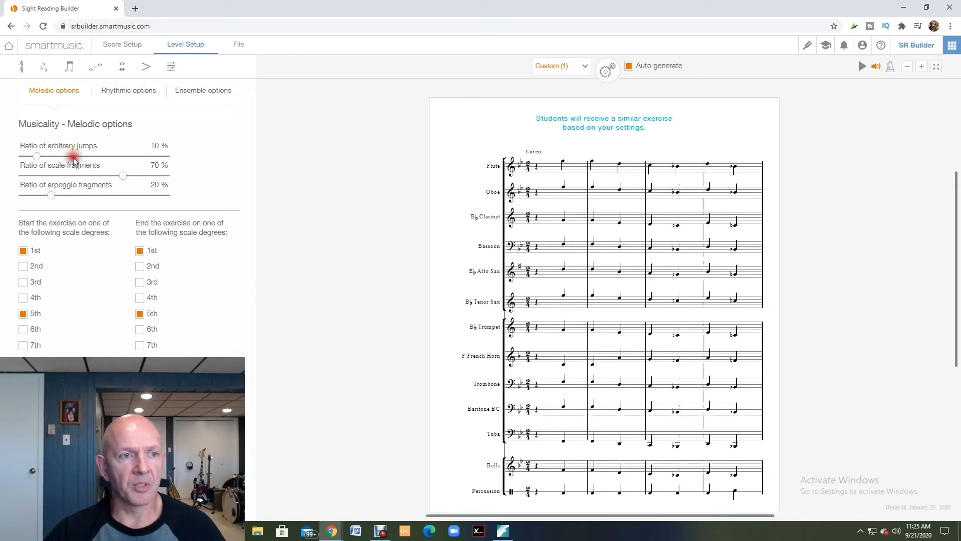
click(78, 182)
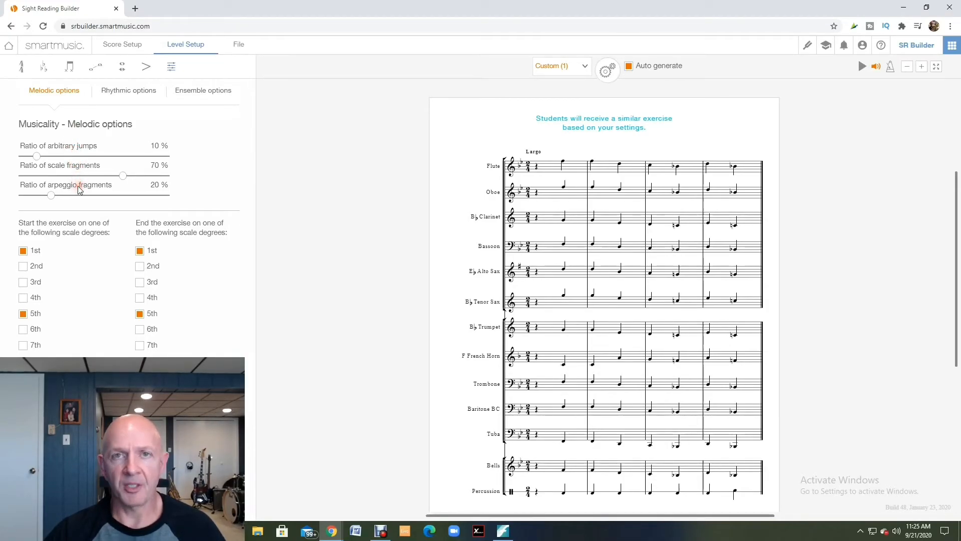
- Review the rhythmic musicality options with the available swing choices, and the ensemble options
click(122, 92)
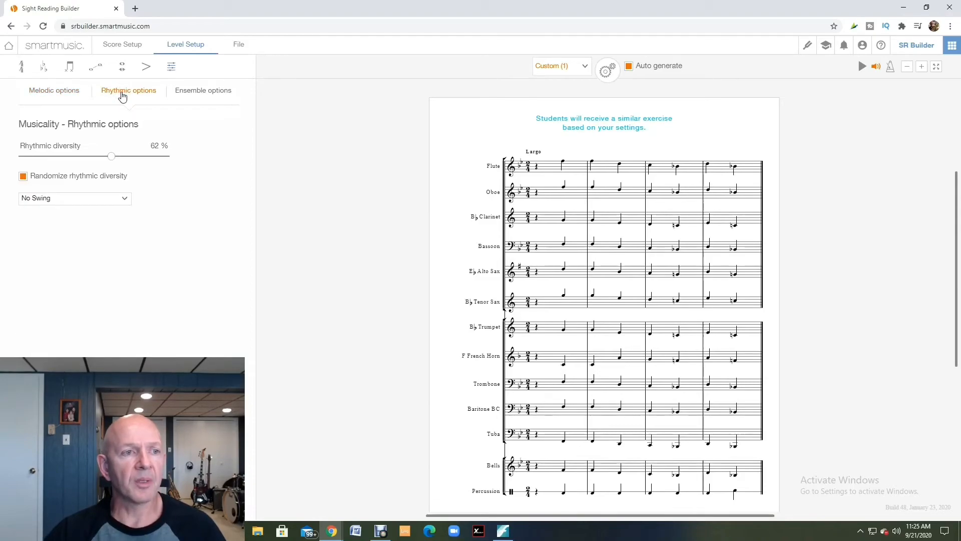
click(124, 200)
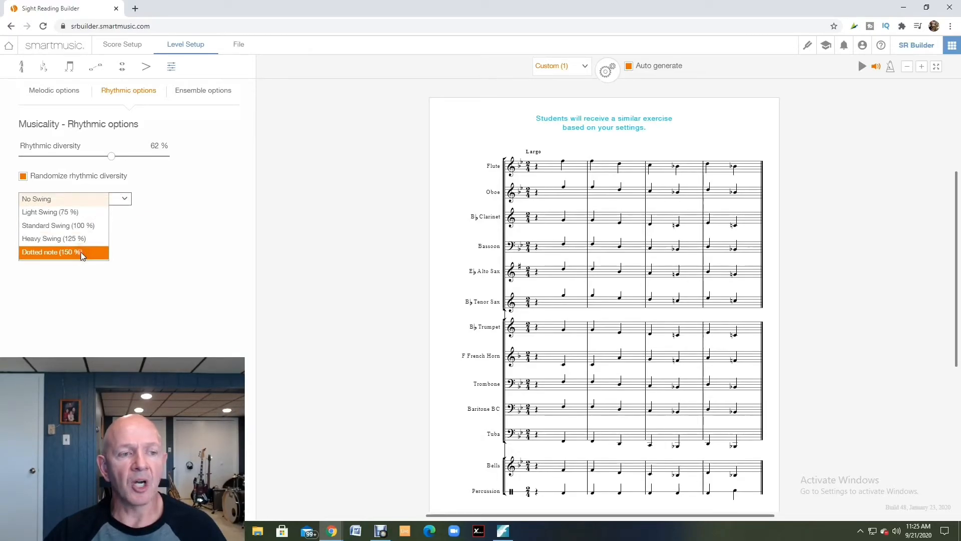
click(193, 91)
click(193, 91)
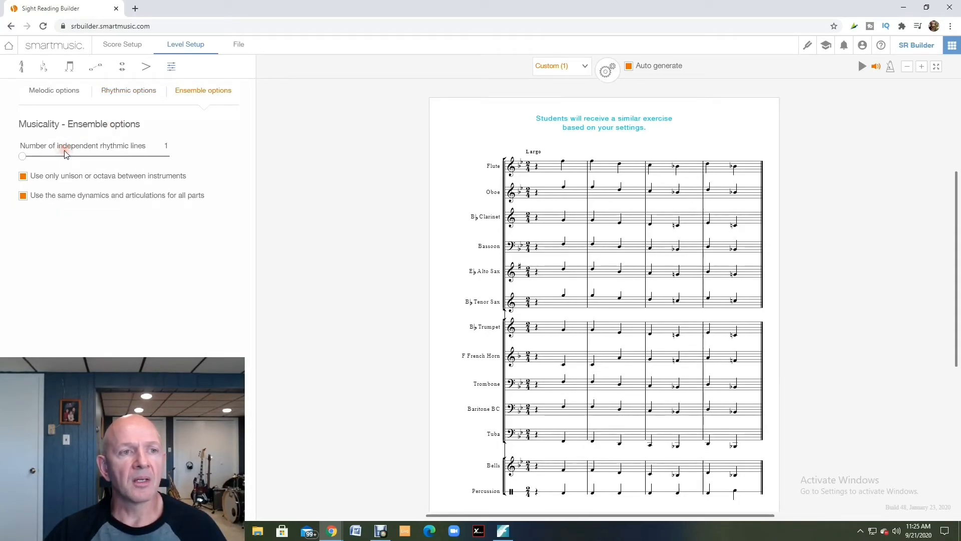
click(188, 92)
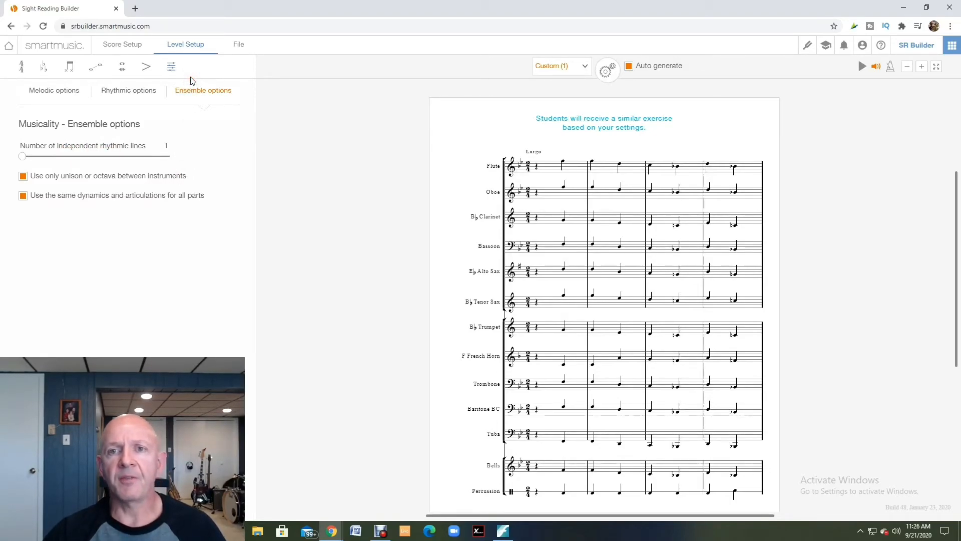
click(227, 65)
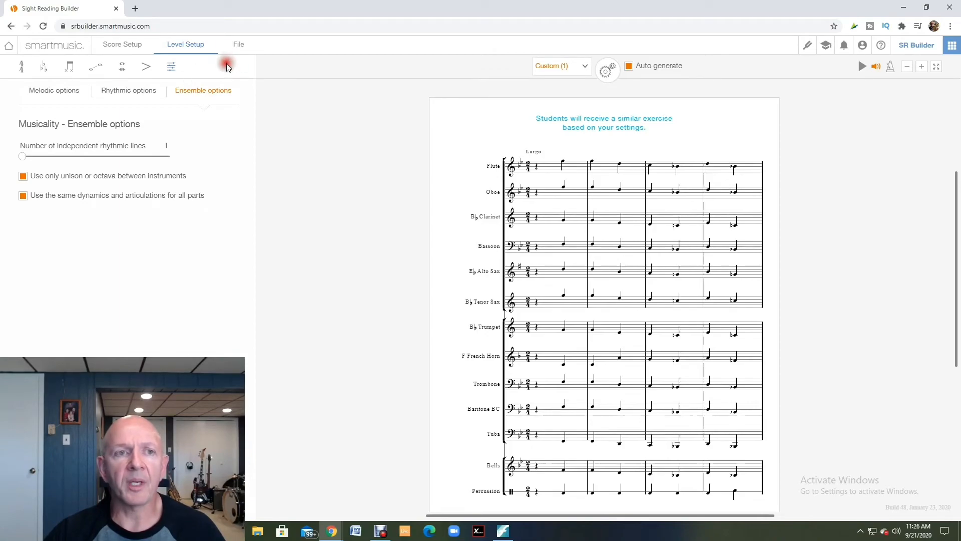
- Save the outline as "Sight Reading Score - Beginning Band - Sep 21, 2020 11h23 am" in the SmartMusic account and open it in Content Manager
click(238, 45)
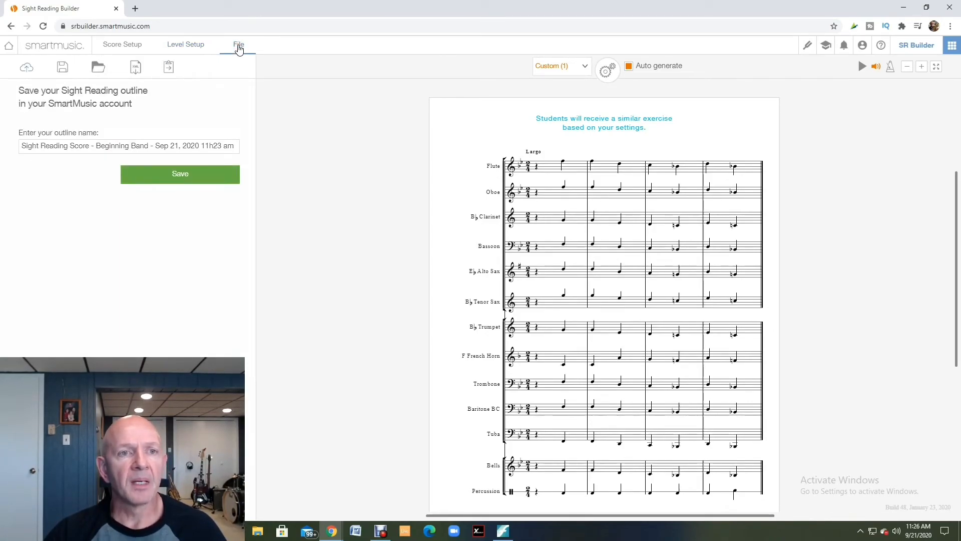
click(135, 142)
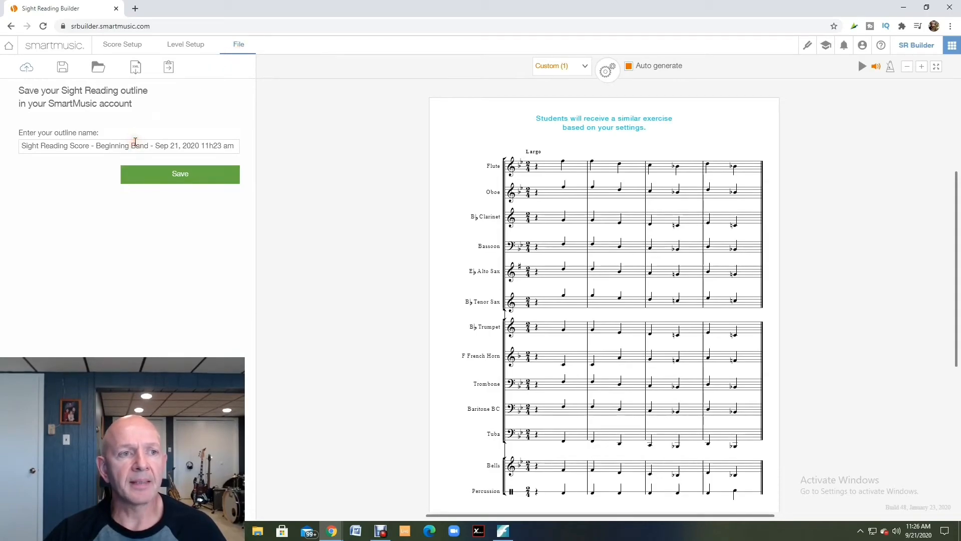
click(165, 177)
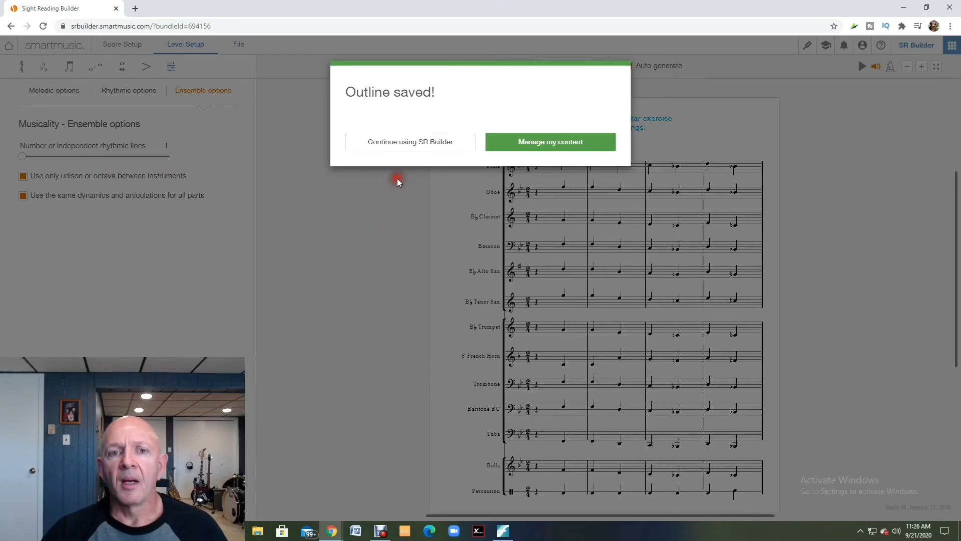
click(412, 145)
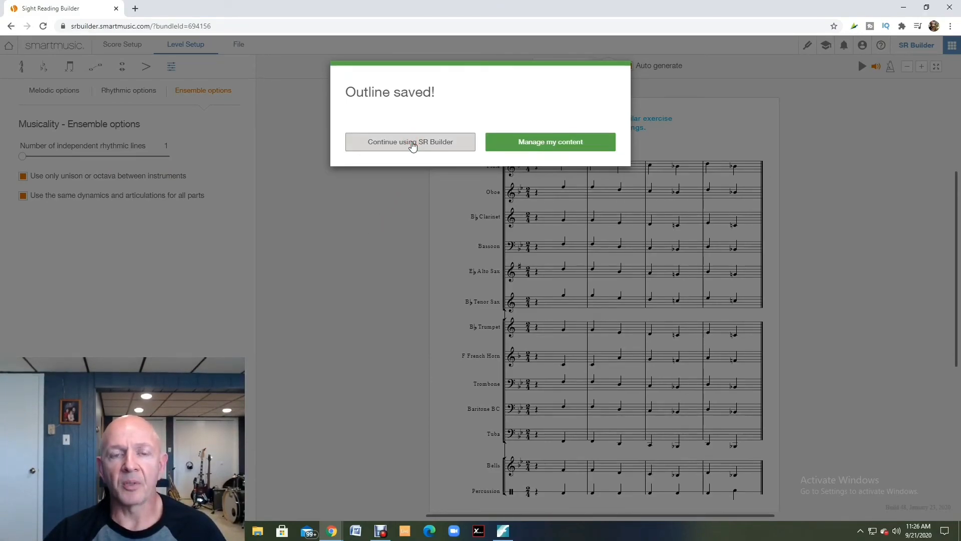
click(526, 143)
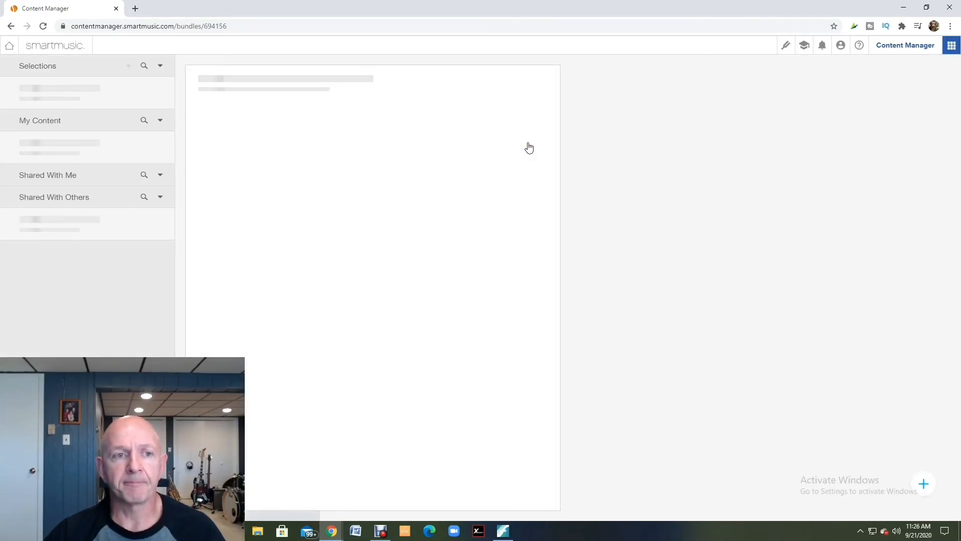
click(124, 301)
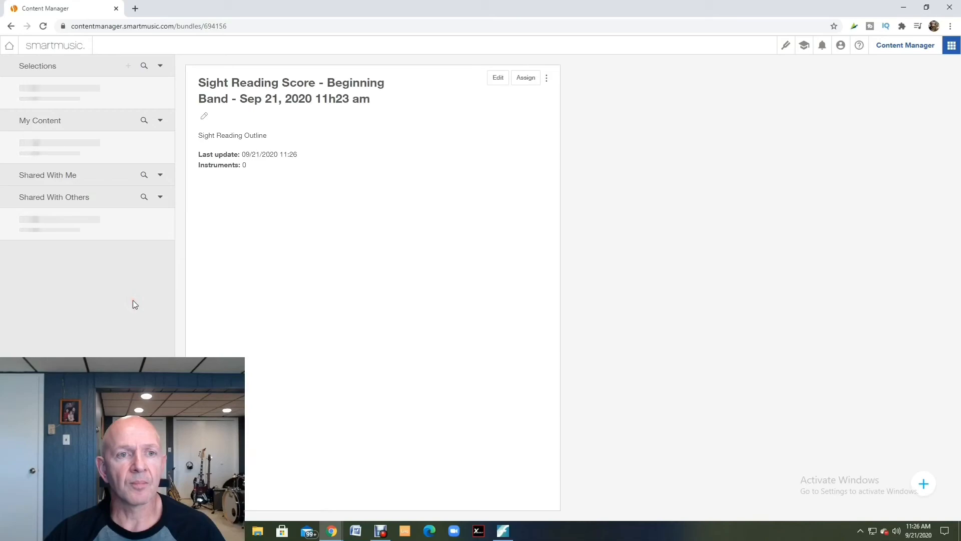